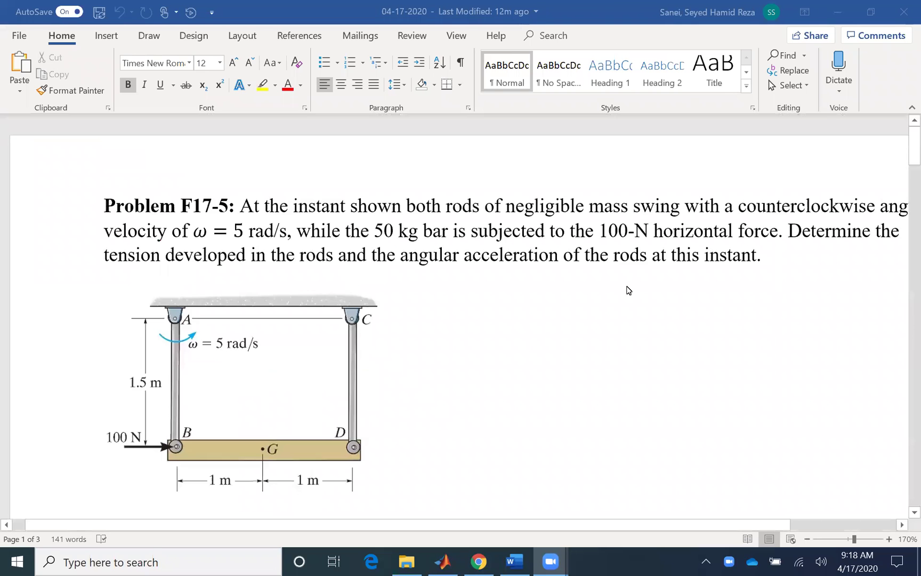
# Turn on Draw with Touch and select the red pen
pyautogui.scroll(-1, 629, 290)
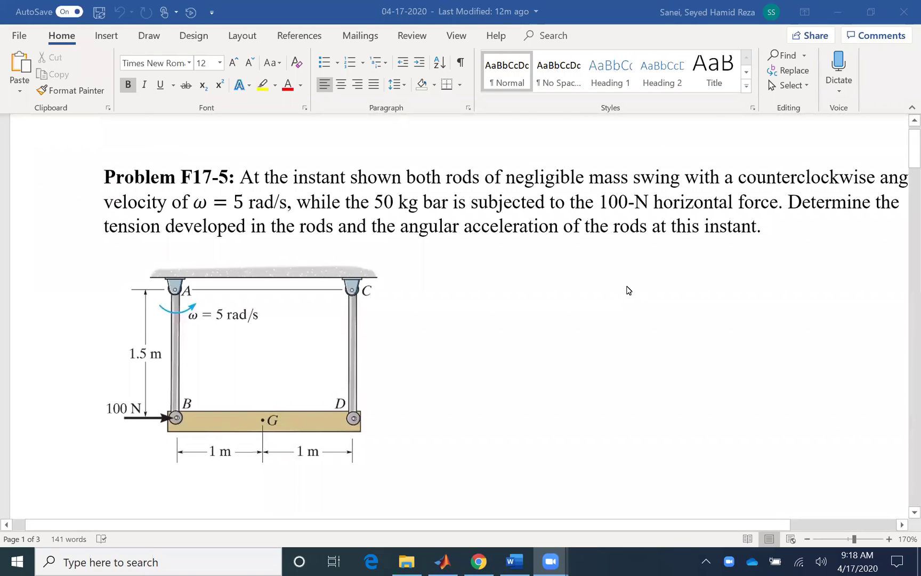
pyautogui.hscroll(2, 629, 290)
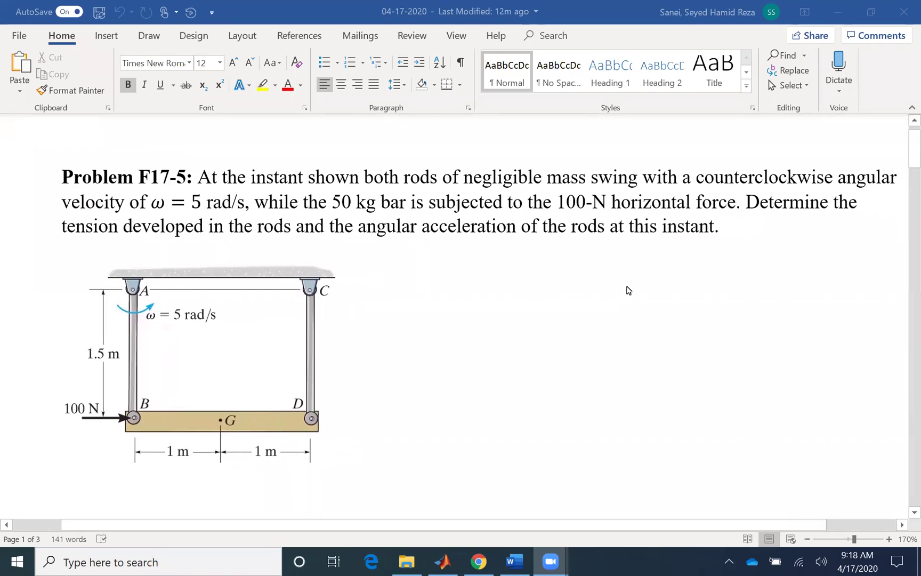
pyautogui.hscroll(1, 628, 290)
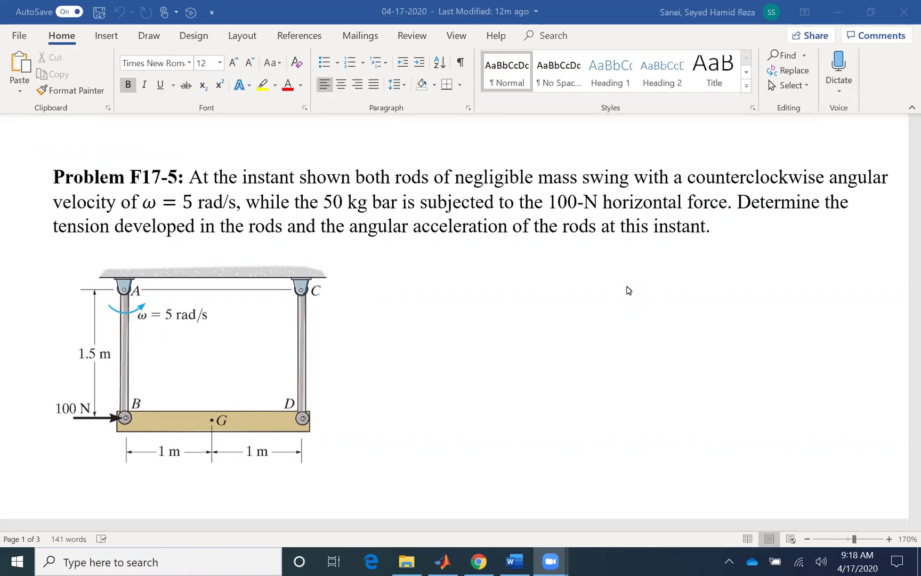
pyautogui.click(149, 35)
pyautogui.click(54, 79)
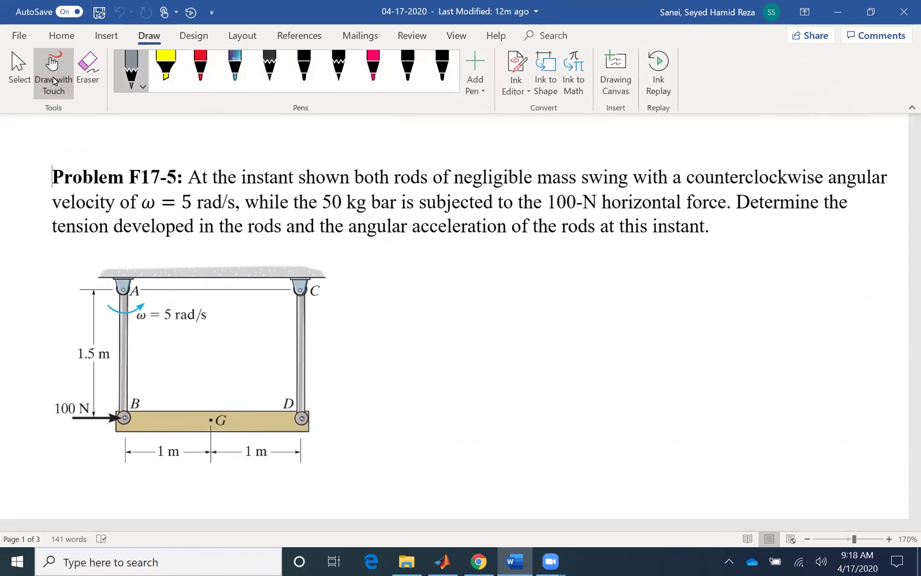
pyautogui.click(201, 69)
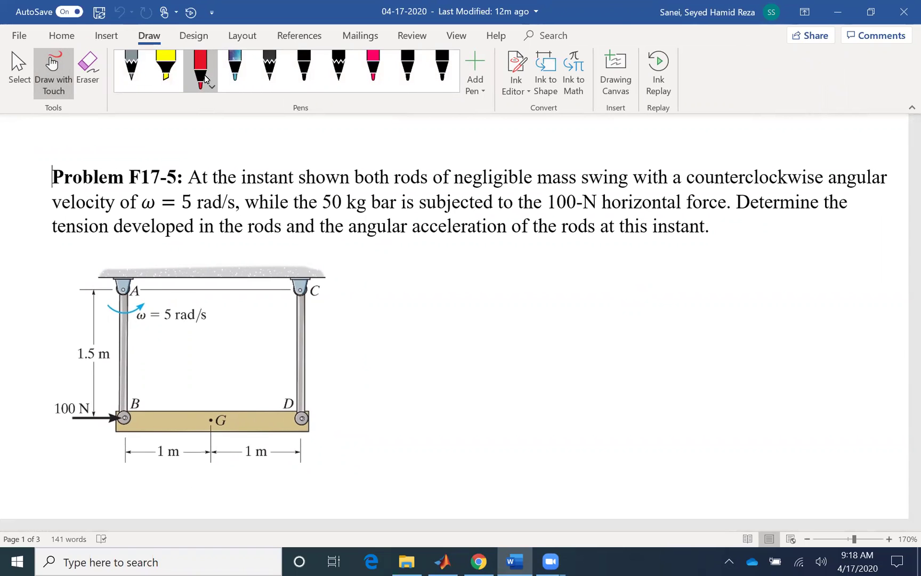
# Circle bar BD and sketch a curved α arrow beside rod C
pyautogui.moveTo(272, 383)
pyautogui.mouseDown()
pyautogui.moveTo(133, 382)
pyautogui.moveTo(108, 422)
pyautogui.moveTo(186, 456)
pyautogui.moveTo(284, 457)
pyautogui.moveTo(327, 424)
pyautogui.moveTo(296, 380)
pyautogui.moveTo(264, 379)
pyautogui.mouseUp()
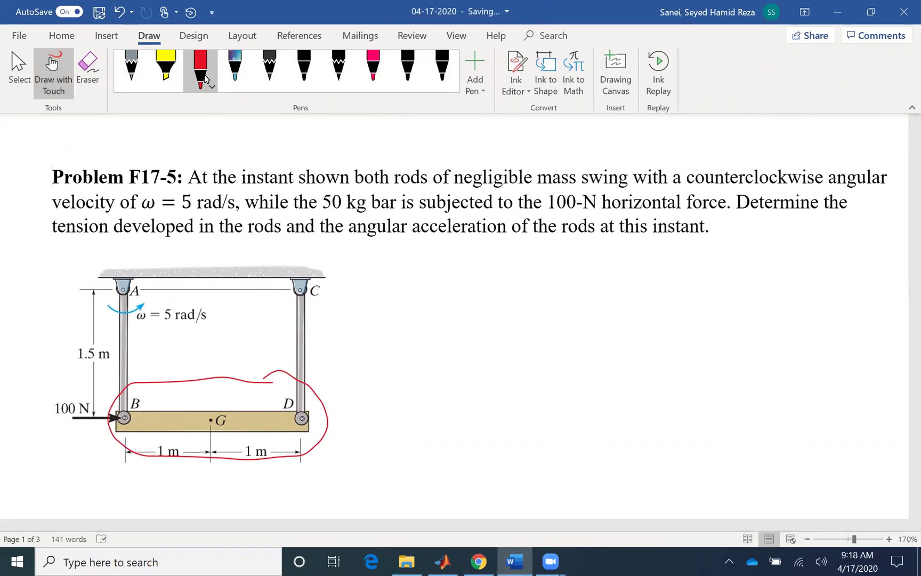
pyautogui.moveTo(272, 322)
pyautogui.mouseDown()
pyautogui.moveTo(338, 325)
pyautogui.moveTo(345, 316)
pyautogui.moveTo(340, 337)
pyautogui.mouseUp()
pyautogui.moveTo(377, 308)
pyautogui.mouseDown()
pyautogui.moveTo(357, 323)
pyautogui.moveTo(378, 337)
pyautogui.mouseUp()
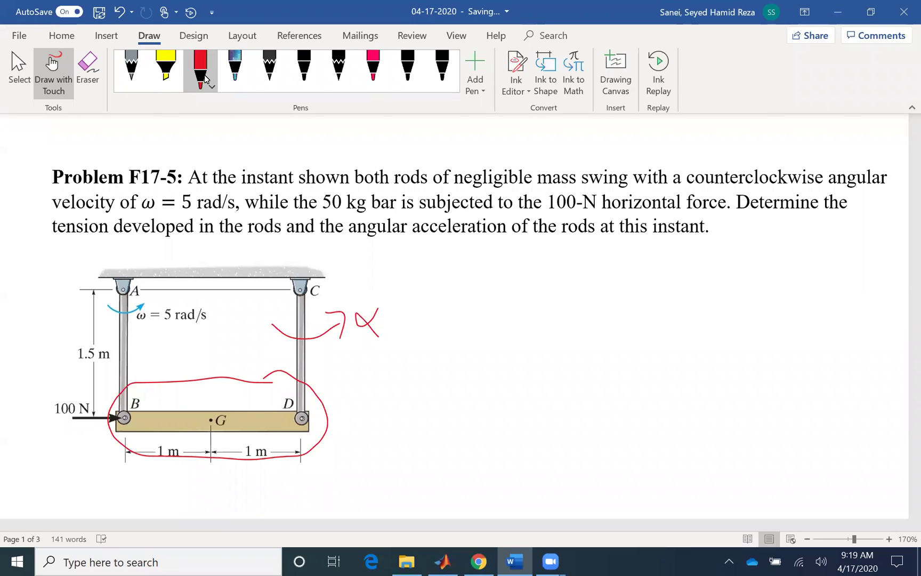
# Write an underlined 'FBD' heading to the right of the figure
pyautogui.moveTo(494, 264)
pyautogui.mouseDown()
pyautogui.moveTo(478, 265)
pyautogui.moveTo(454, 322)
pyautogui.moveTo(477, 293)
pyautogui.mouseUp()
pyautogui.moveTo(493, 283); pyautogui.dragTo(490, 311)
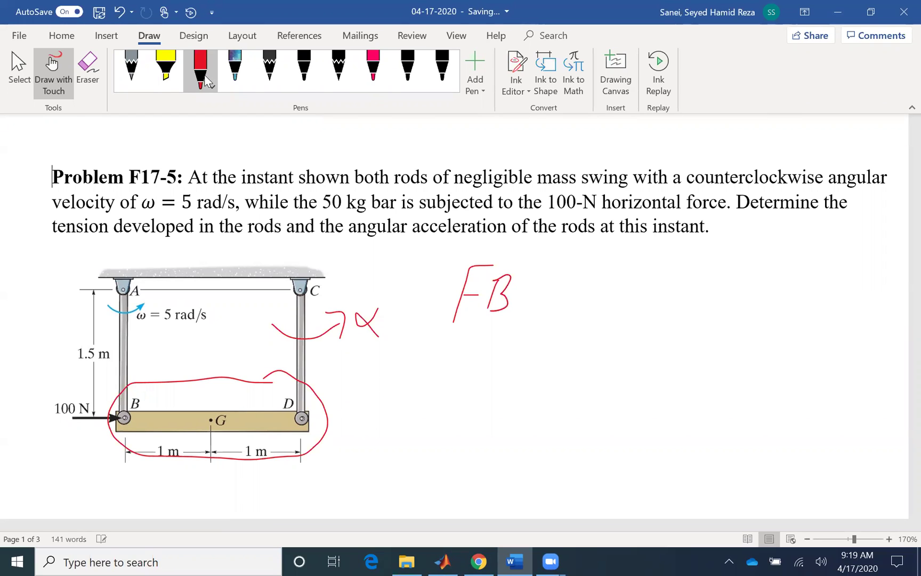
pyautogui.moveTo(524, 280); pyautogui.dragTo(513, 318)
pyautogui.moveTo(521, 278)
pyautogui.mouseDown()
pyautogui.moveTo(546, 307)
pyautogui.moveTo(525, 323)
pyautogui.mouseUp()
pyautogui.moveTo(430, 324); pyautogui.dragTo(554, 323)
# Draw the bar outline with a horizontal force arrow labelled 100N
pyautogui.moveTo(468, 399)
pyautogui.mouseDown()
pyautogui.moveTo(637, 397)
pyautogui.moveTo(641, 422)
pyautogui.moveTo(469, 426)
pyautogui.moveTo(461, 412)
pyautogui.moveTo(478, 397)
pyautogui.mouseUp()
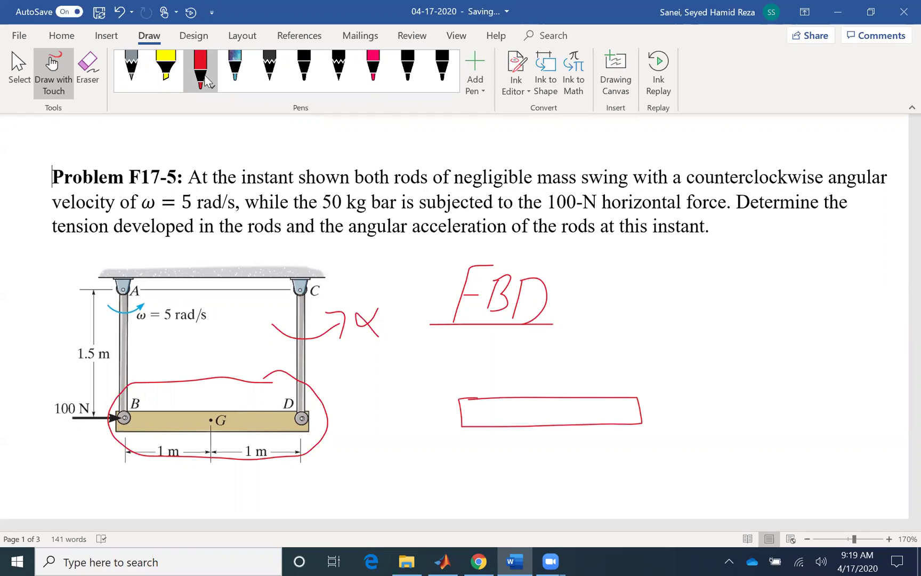
pyautogui.moveTo(397, 412); pyautogui.dragTo(464, 414)
pyautogui.moveTo(464, 414); pyautogui.dragTo(453, 425)
pyautogui.moveTo(383, 442)
pyautogui.mouseDown()
pyautogui.moveTo(384, 477)
pyautogui.moveTo(397, 449)
pyautogui.moveTo(416, 442)
pyautogui.mouseUp()
pyautogui.moveTo(422, 470)
pyautogui.mouseDown()
pyautogui.moveTo(430, 445)
pyautogui.moveTo(454, 432)
pyautogui.moveTo(470, 399)
pyautogui.moveTo(467, 366)
pyautogui.mouseUp()
# Add upward tension arrows at the bar ends labelled TAB and TDC
pyautogui.moveTo(462, 381)
pyautogui.mouseDown()
pyautogui.moveTo(468, 366)
pyautogui.moveTo(479, 376)
pyautogui.mouseUp()
pyautogui.moveTo(624, 369)
pyautogui.mouseDown()
pyautogui.moveTo(628, 412)
pyautogui.moveTo(637, 380)
pyautogui.mouseUp()
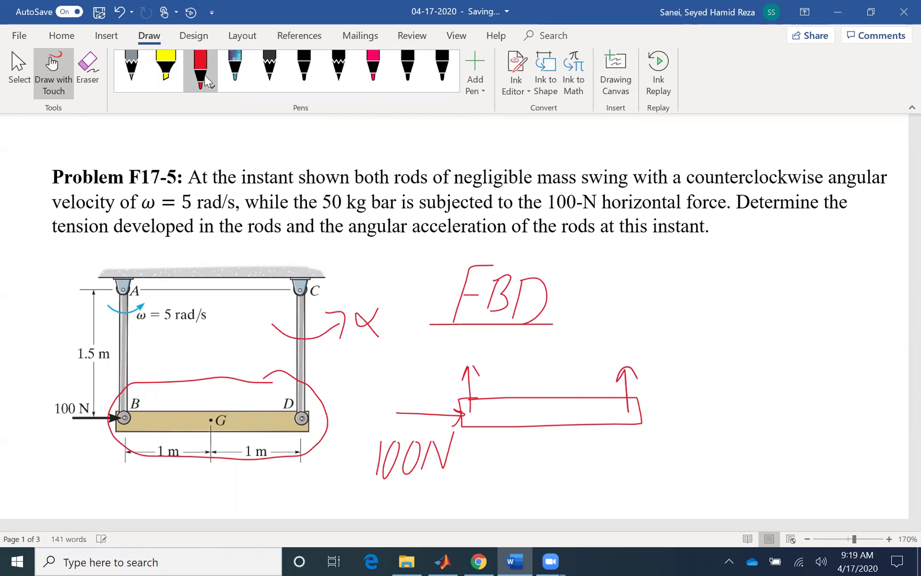
pyautogui.moveTo(658, 339)
pyautogui.mouseDown()
pyautogui.moveTo(653, 378)
pyautogui.moveTo(668, 350)
pyautogui.moveTo(665, 398)
pyautogui.mouseUp()
pyautogui.moveTo(670, 367)
pyautogui.mouseDown()
pyautogui.moveTo(685, 382)
pyautogui.moveTo(670, 398)
pyautogui.mouseUp()
pyautogui.moveTo(712, 366); pyautogui.dragTo(717, 397)
pyautogui.moveTo(483, 339)
pyautogui.mouseDown()
pyautogui.moveTo(482, 367)
pyautogui.moveTo(497, 338)
pyautogui.moveTo(492, 381)
pyautogui.moveTo(510, 378)
pyautogui.mouseUp()
pyautogui.moveTo(497, 371); pyautogui.dragTo(518, 373)
pyautogui.moveTo(517, 351)
pyautogui.mouseDown()
pyautogui.moveTo(532, 354)
pyautogui.moveTo(522, 377)
pyautogui.mouseUp()
# Draw the downward weight arrow labelled 50(9.81)
pyautogui.moveTo(549, 412)
pyautogui.mouseDown()
pyautogui.moveTo(549, 456)
pyautogui.moveTo(567, 456)
pyautogui.mouseUp()
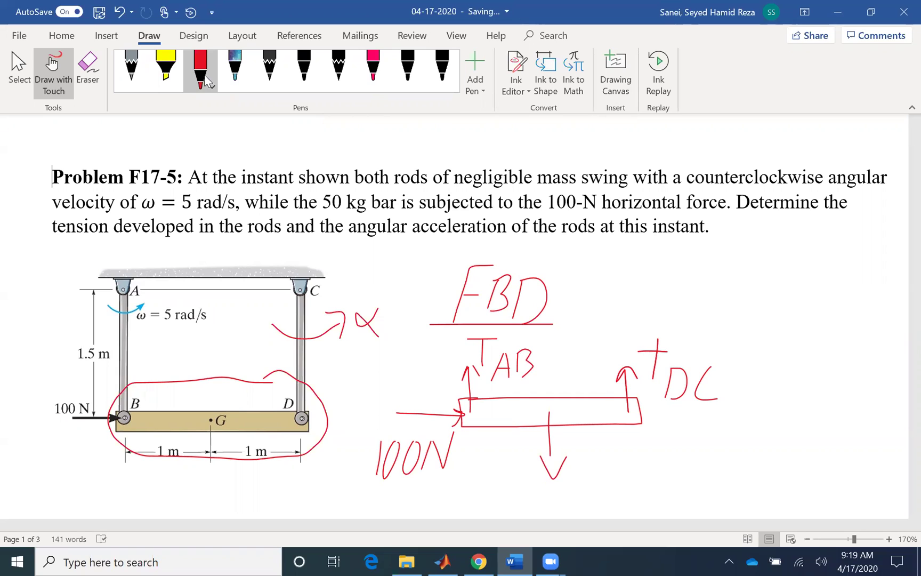
pyautogui.moveTo(569, 474); pyautogui.dragTo(566, 495)
pyautogui.moveTo(574, 471); pyautogui.dragTo(592, 470)
pyautogui.moveTo(599, 471)
pyautogui.mouseDown()
pyautogui.moveTo(600, 498)
pyautogui.moveTo(601, 471)
pyautogui.mouseUp()
pyautogui.moveTo(624, 456)
pyautogui.mouseDown()
pyautogui.moveTo(617, 498)
pyautogui.moveTo(629, 465)
pyautogui.moveTo(638, 496)
pyautogui.moveTo(665, 469)
pyautogui.moveTo(680, 491)
pyautogui.mouseUp()
pyautogui.click(650, 484)
pyautogui.moveTo(687, 441); pyautogui.dragTo(700, 494)
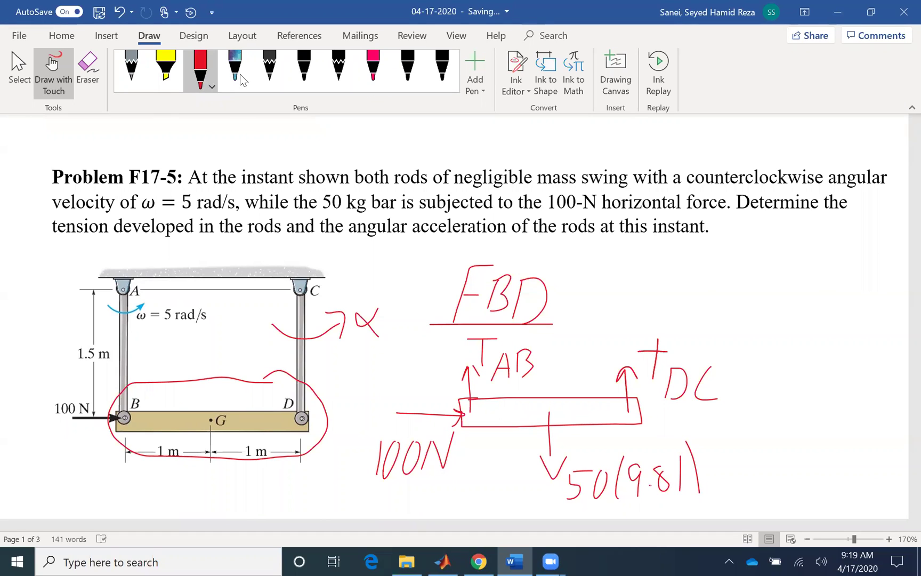
# Add an equals sign after the free-body diagram
pyautogui.scroll(-3, 514, 341)
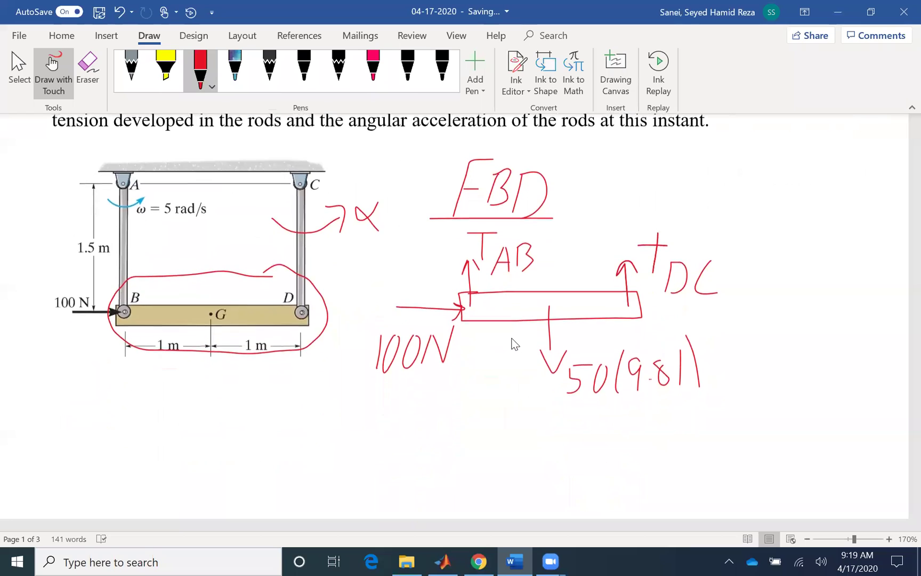
pyautogui.hscroll(2, 514, 344)
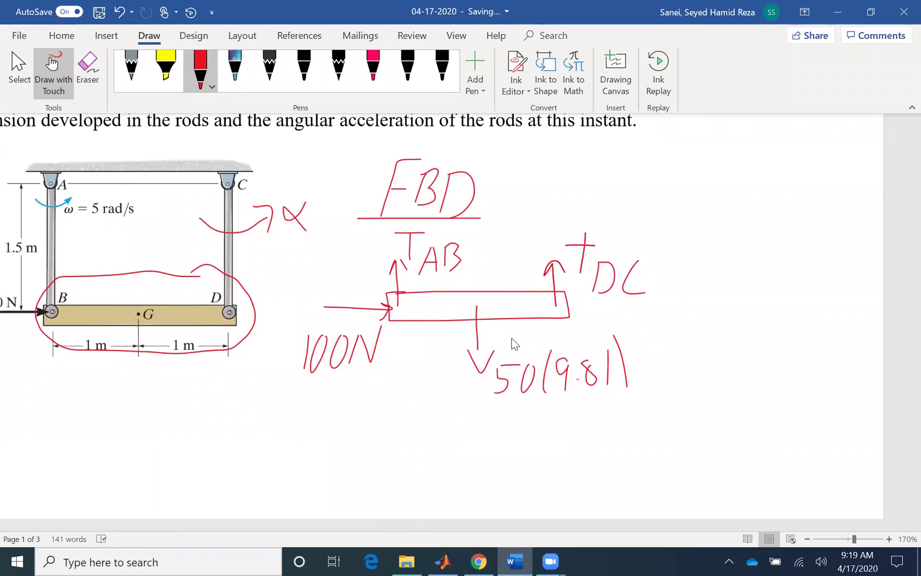
pyautogui.moveTo(675, 297); pyautogui.dragTo(700, 309)
pyautogui.moveTo(673, 293)
pyautogui.mouseDown()
pyautogui.moveTo(741, 289)
pyautogui.moveTo(831, 281)
pyautogui.moveTo(864, 288)
pyautogui.moveTo(864, 308)
pyautogui.moveTo(738, 295)
pyautogui.mouseUp()
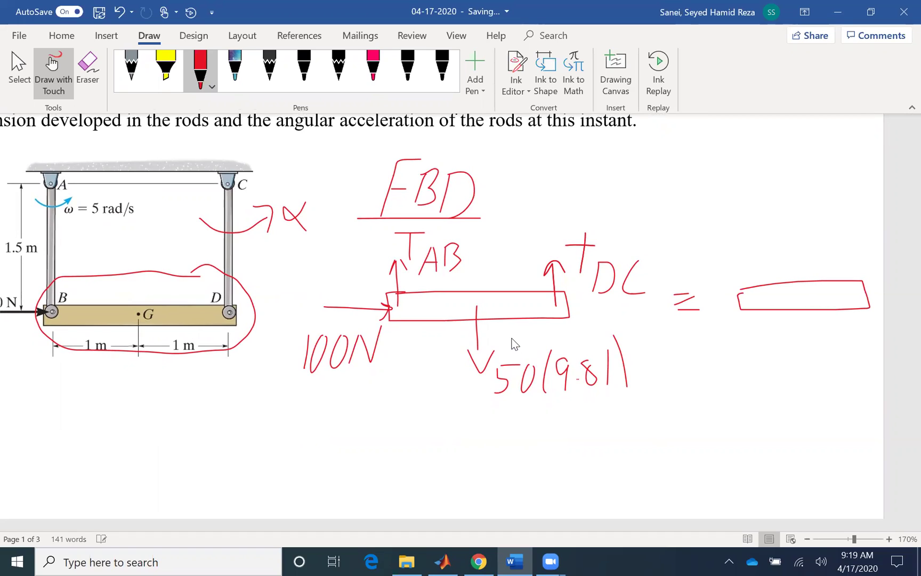
# Draw the kinetic diagram's inertia arrows labelled (maG)t and (maG)n
pyautogui.moveTo(802, 295)
pyautogui.mouseDown()
pyautogui.moveTo(836, 295)
pyautogui.moveTo(803, 294)
pyautogui.moveTo(808, 251)
pyautogui.mouseUp()
pyautogui.moveTo(814, 336)
pyautogui.mouseDown()
pyautogui.moveTo(845, 336)
pyautogui.moveTo(838, 362)
pyautogui.moveTo(859, 356)
pyautogui.moveTo(807, 326)
pyautogui.moveTo(800, 349)
pyautogui.mouseUp()
pyautogui.moveTo(858, 369); pyautogui.dragTo(856, 397)
pyautogui.moveTo(849, 380); pyautogui.dragTo(865, 379)
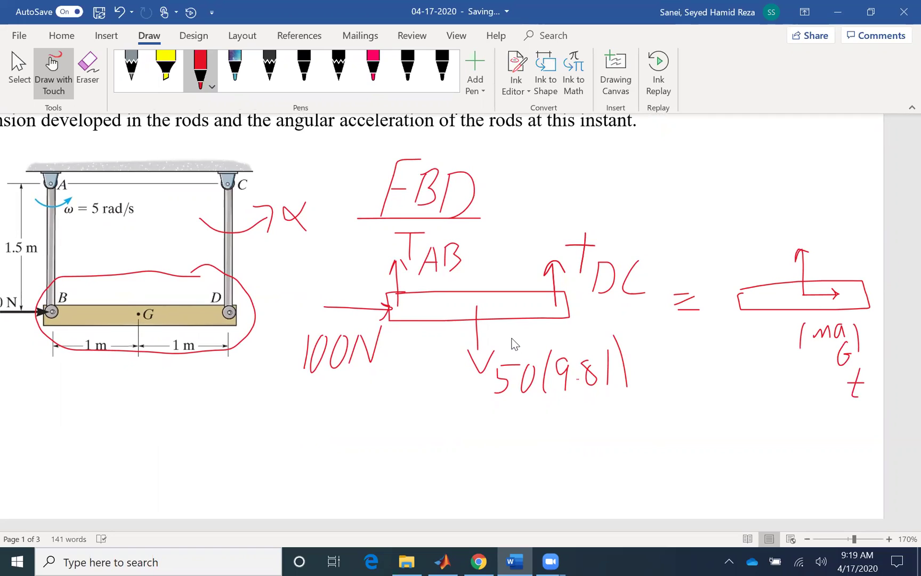
pyautogui.moveTo(747, 211)
pyautogui.mouseDown()
pyautogui.moveTo(777, 209)
pyautogui.moveTo(792, 230)
pyautogui.mouseUp()
pyautogui.moveTo(801, 193); pyautogui.dragTo(803, 227)
pyautogui.moveTo(741, 193); pyautogui.dragTo(734, 228)
pyautogui.moveTo(811, 221)
pyautogui.mouseDown()
pyautogui.moveTo(812, 235)
pyautogui.moveTo(819, 221)
pyautogui.moveTo(821, 233)
pyautogui.mouseUp()
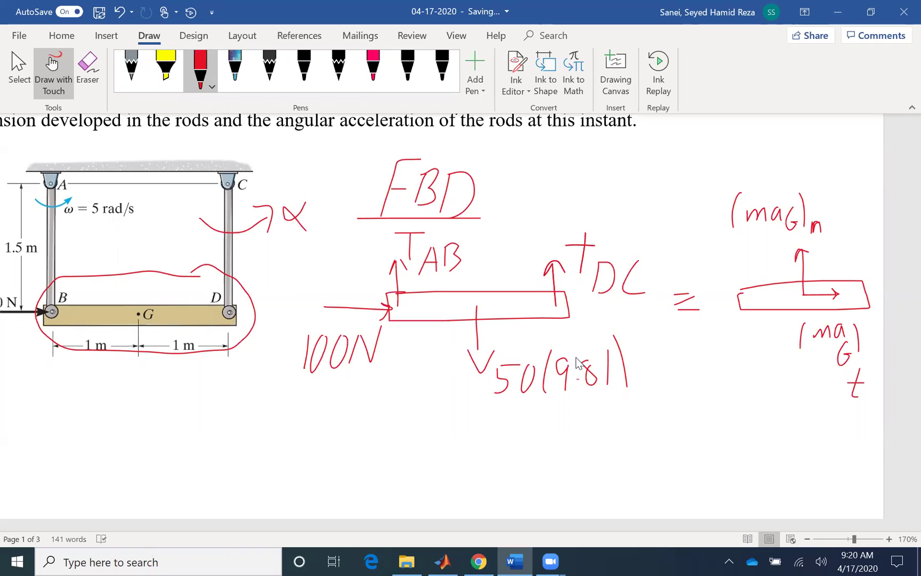
# Write the tangential equation ΣFt = (maG)t below the diagrams
pyautogui.scroll(-3, 576, 357)
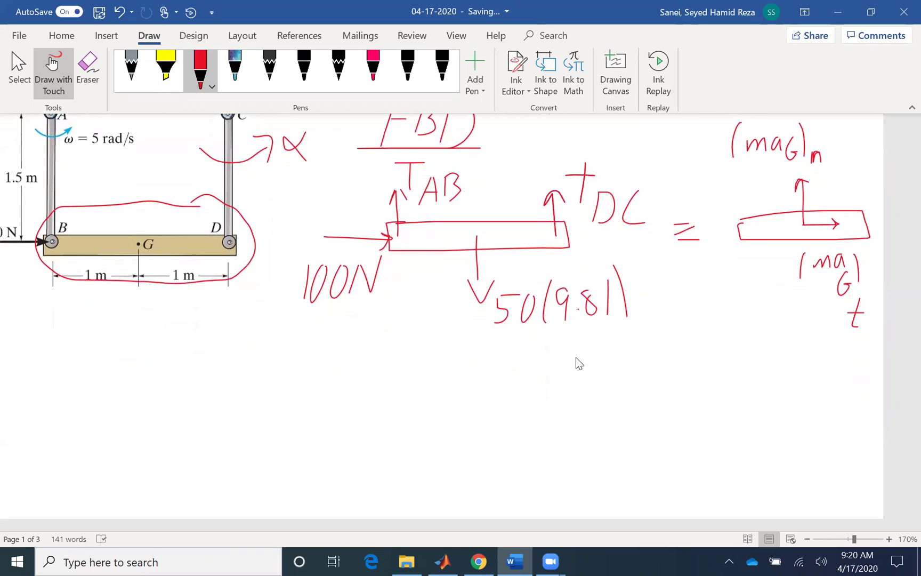
pyautogui.scroll(1, 576, 357)
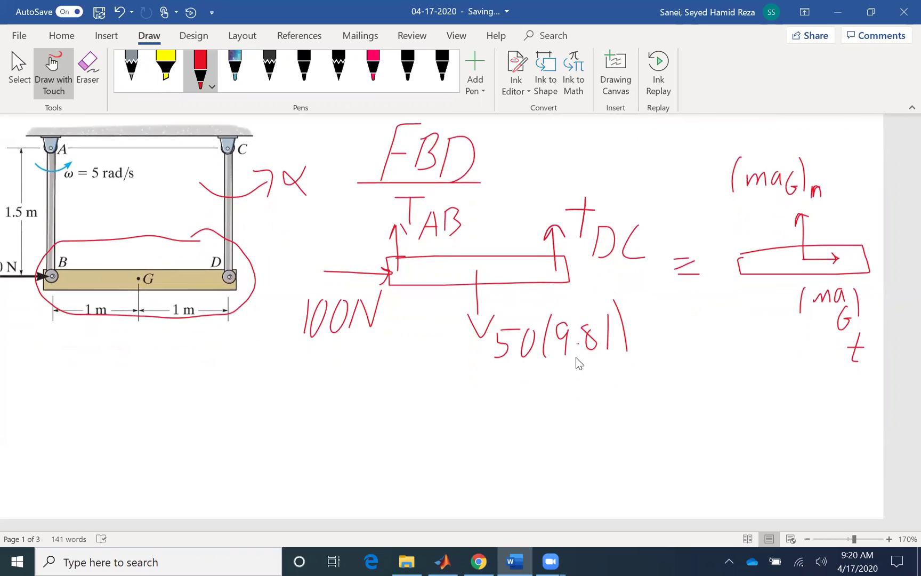
pyautogui.scroll(-1, 576, 357)
pyautogui.hscroll(-3, 576, 358)
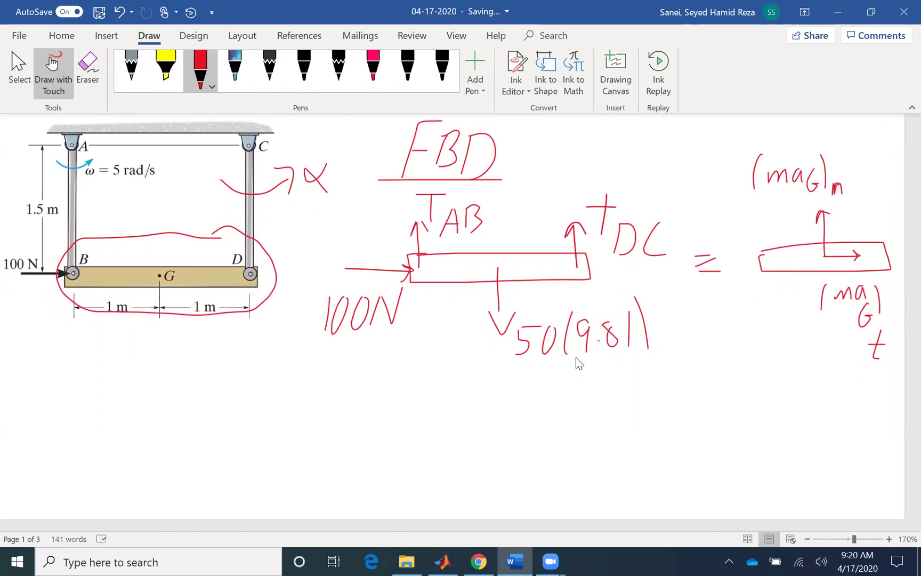
pyautogui.scroll(-1, 576, 357)
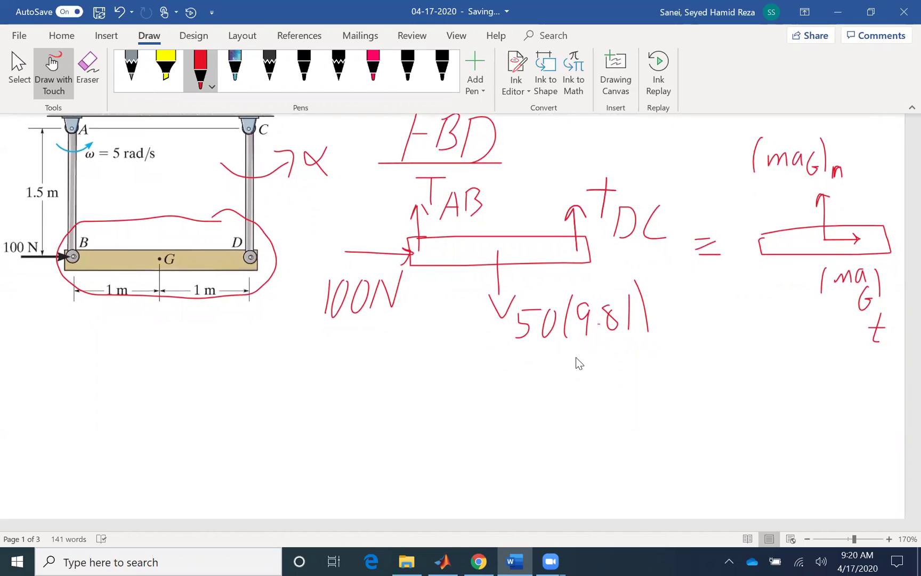
pyautogui.hscroll(-5, 576, 357)
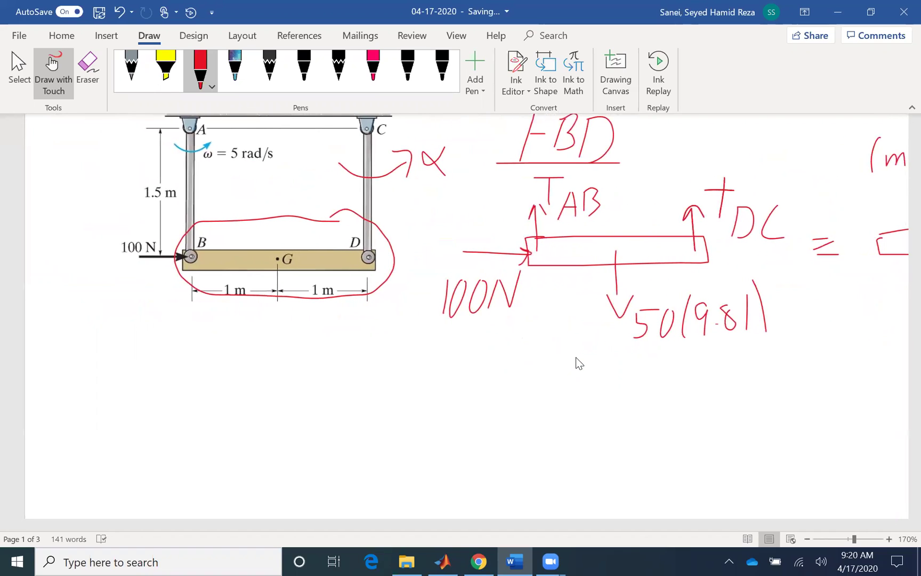
pyautogui.moveTo(98, 362)
pyautogui.mouseDown()
pyautogui.moveTo(85, 404)
pyautogui.moveTo(104, 411)
pyautogui.moveTo(149, 353)
pyautogui.mouseUp()
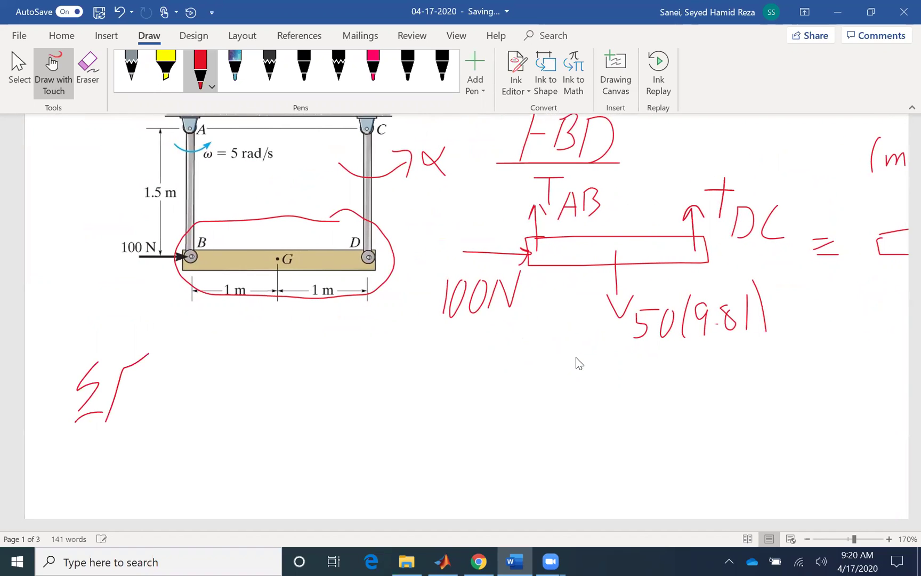
pyautogui.moveTo(118, 397)
pyautogui.mouseDown()
pyautogui.moveTo(105, 421)
pyautogui.moveTo(153, 442)
pyautogui.mouseUp()
pyautogui.moveTo(128, 431); pyautogui.dragTo(154, 425)
pyautogui.moveTo(176, 400)
pyautogui.mouseDown()
pyautogui.moveTo(203, 396)
pyautogui.moveTo(200, 411)
pyautogui.mouseUp()
pyautogui.moveTo(217, 411)
pyautogui.mouseDown()
pyautogui.moveTo(224, 398)
pyautogui.moveTo(278, 412)
pyautogui.moveTo(290, 426)
pyautogui.moveTo(300, 421)
pyautogui.mouseUp()
pyautogui.moveTo(308, 383); pyautogui.dragTo(308, 439)
pyautogui.moveTo(221, 369); pyautogui.dragTo(206, 423)
pyautogui.moveTo(327, 426)
pyautogui.mouseDown()
pyautogui.moveTo(325, 459)
pyautogui.moveTo(334, 441)
pyautogui.mouseUp()
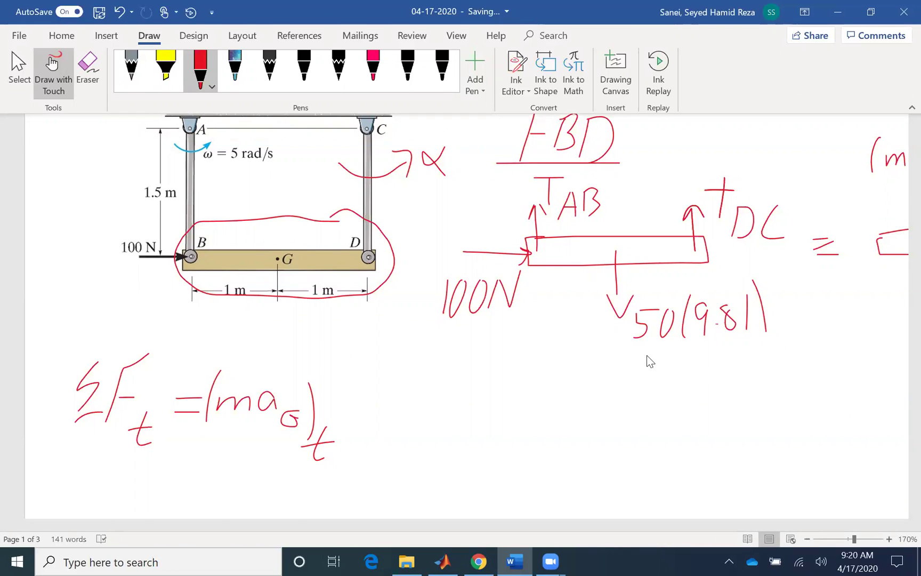
# Substitute the values to get 100 = (50)(1.5)α
pyautogui.hscroll(5, 672, 359)
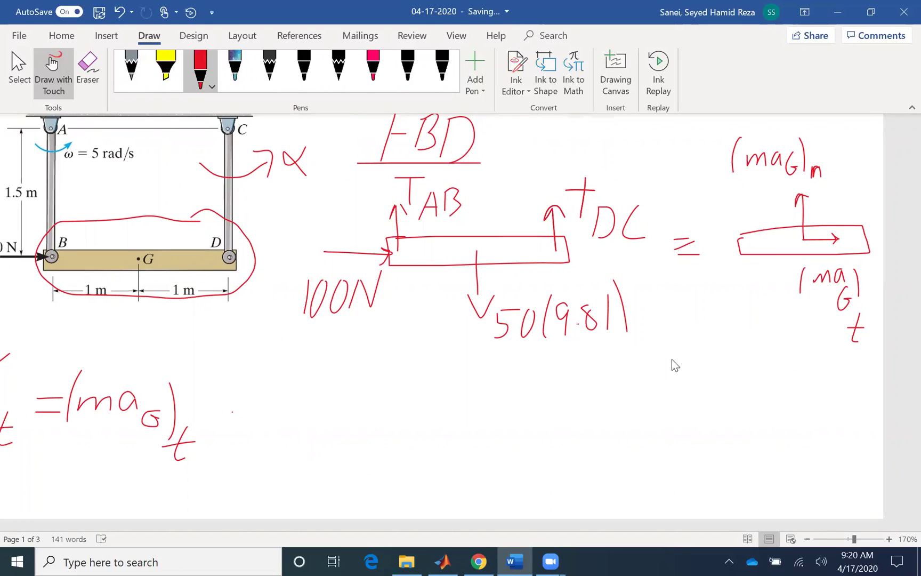
pyautogui.moveTo(232, 412); pyautogui.dragTo(279, 410)
pyautogui.moveTo(267, 401); pyautogui.dragTo(270, 425)
pyautogui.moveTo(328, 383)
pyautogui.mouseDown()
pyautogui.moveTo(309, 437)
pyautogui.moveTo(325, 437)
pyautogui.mouseUp()
pyautogui.moveTo(373, 384); pyautogui.dragTo(374, 392)
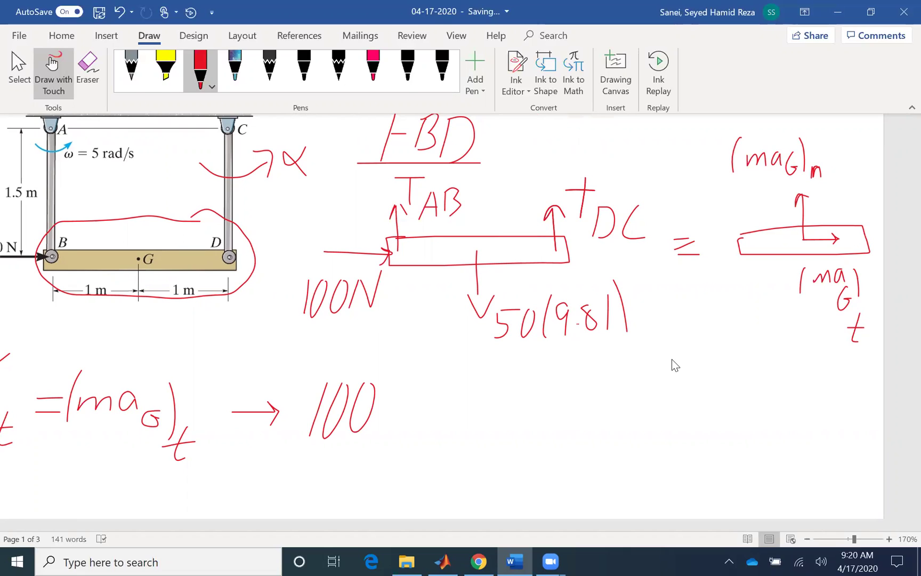
pyautogui.moveTo(390, 411); pyautogui.dragTo(416, 409)
pyautogui.moveTo(391, 416)
pyautogui.mouseDown()
pyautogui.moveTo(456, 421)
pyautogui.moveTo(442, 423)
pyautogui.mouseUp()
pyautogui.moveTo(451, 388)
pyautogui.mouseDown()
pyautogui.moveTo(480, 387)
pyautogui.moveTo(497, 441)
pyautogui.mouseUp()
pyautogui.moveTo(438, 372); pyautogui.dragTo(434, 439)
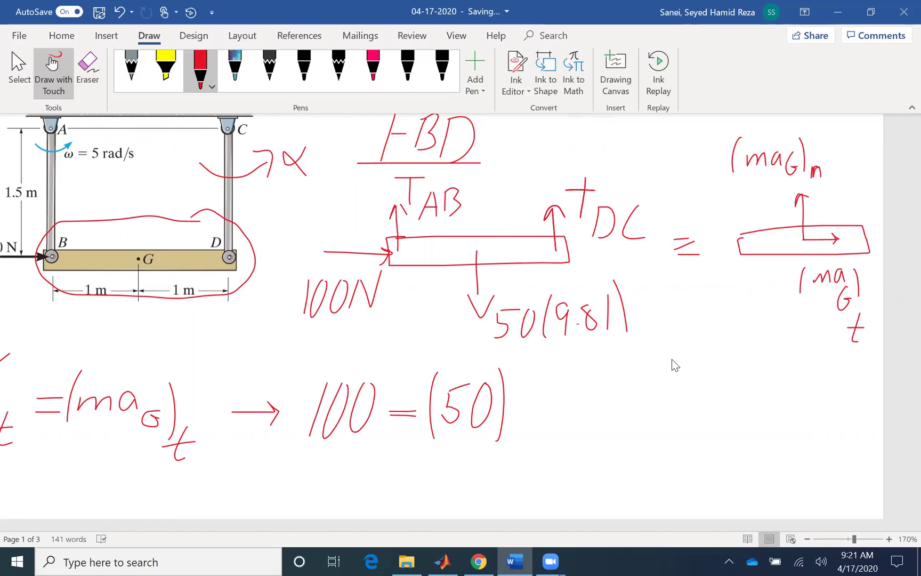
pyautogui.moveTo(529, 380); pyautogui.dragTo(511, 439)
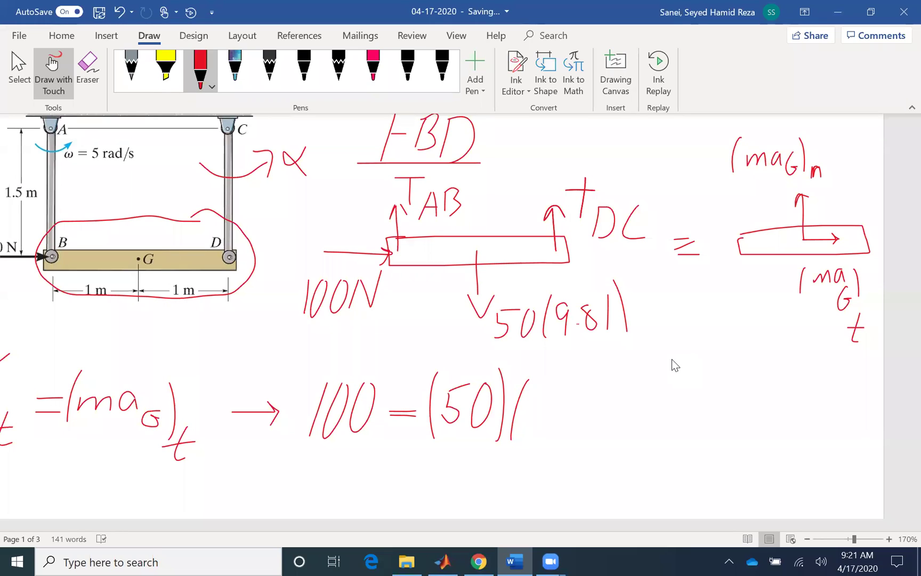
pyautogui.moveTo(537, 392)
pyautogui.mouseDown()
pyautogui.moveTo(531, 425)
pyautogui.moveTo(555, 408)
pyautogui.moveTo(548, 422)
pyautogui.mouseUp()
pyautogui.click(550, 409)
pyautogui.moveTo(557, 398)
pyautogui.mouseDown()
pyautogui.moveTo(574, 396)
pyautogui.moveTo(572, 440)
pyautogui.mouseUp()
pyautogui.moveTo(617, 382); pyautogui.dragTo(627, 431)
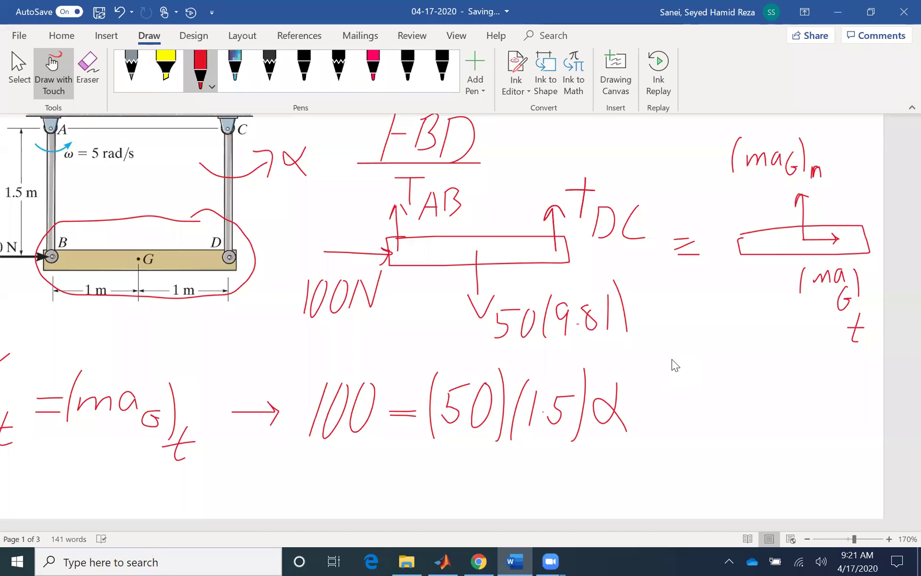
# Cross out aG in the equation and write Rα above it
pyautogui.moveTo(113, 426); pyautogui.dragTo(167, 364)
pyautogui.moveTo(137, 398)
pyautogui.mouseDown()
pyautogui.moveTo(181, 337)
pyautogui.moveTo(198, 363)
pyautogui.mouseUp()
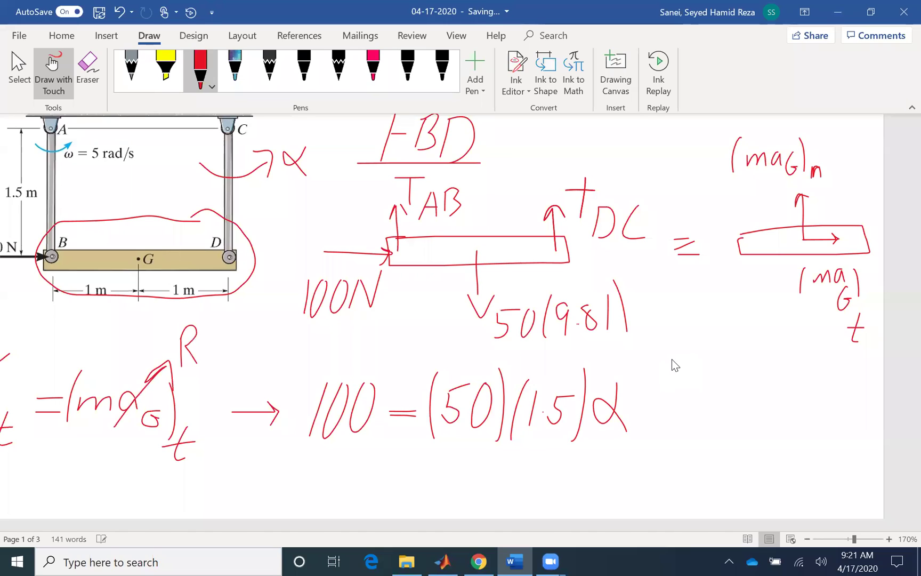
pyautogui.moveTo(219, 324)
pyautogui.mouseDown()
pyautogui.moveTo(208, 354)
pyautogui.moveTo(233, 365)
pyautogui.mouseUp()
# Conclude with an arrow and the result α = 1.33 rad/s²
pyautogui.moveTo(641, 411)
pyautogui.mouseDown()
pyautogui.moveTo(673, 412)
pyautogui.moveTo(664, 423)
pyautogui.mouseUp()
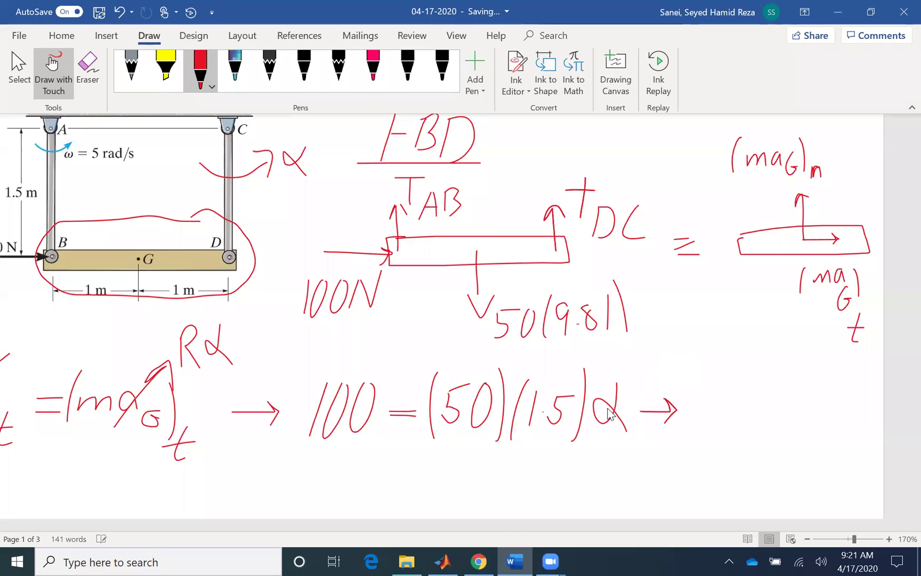
pyautogui.moveTo(709, 393)
pyautogui.mouseDown()
pyautogui.moveTo(708, 420)
pyautogui.moveTo(738, 417)
pyautogui.mouseUp()
pyautogui.moveTo(751, 382)
pyautogui.mouseDown()
pyautogui.moveTo(746, 425)
pyautogui.moveTo(782, 412)
pyautogui.moveTo(771, 425)
pyautogui.moveTo(788, 423)
pyautogui.moveTo(825, 399)
pyautogui.mouseUp()
pyautogui.click(757, 421)
pyautogui.moveTo(830, 400)
pyautogui.mouseDown()
pyautogui.moveTo(831, 411)
pyautogui.moveTo(850, 414)
pyautogui.mouseUp()
pyautogui.moveTo(862, 377)
pyautogui.mouseDown()
pyautogui.moveTo(833, 432)
pyautogui.moveTo(855, 437)
pyautogui.mouseUp()
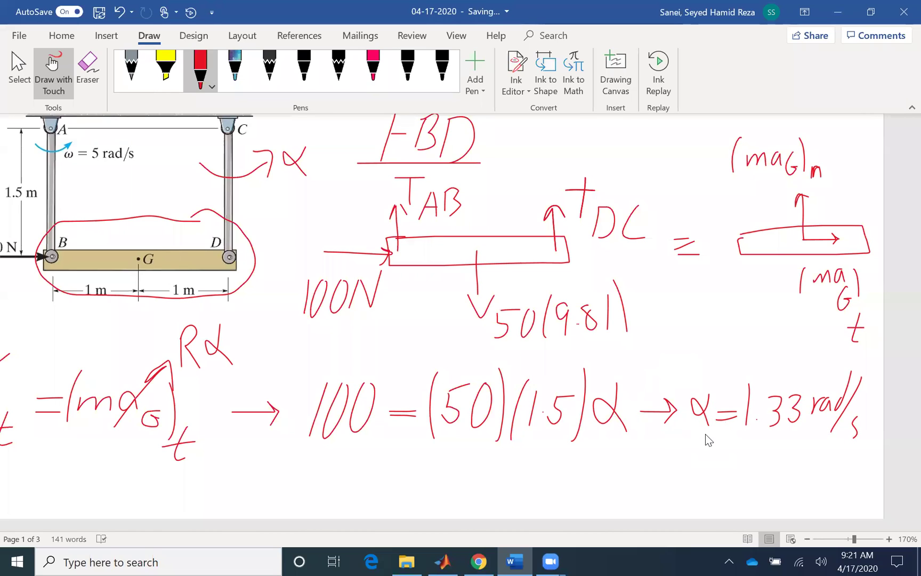
# Write the normal equation ΣFn = (maG)n below the tangential one
pyautogui.scroll(-2, 705, 434)
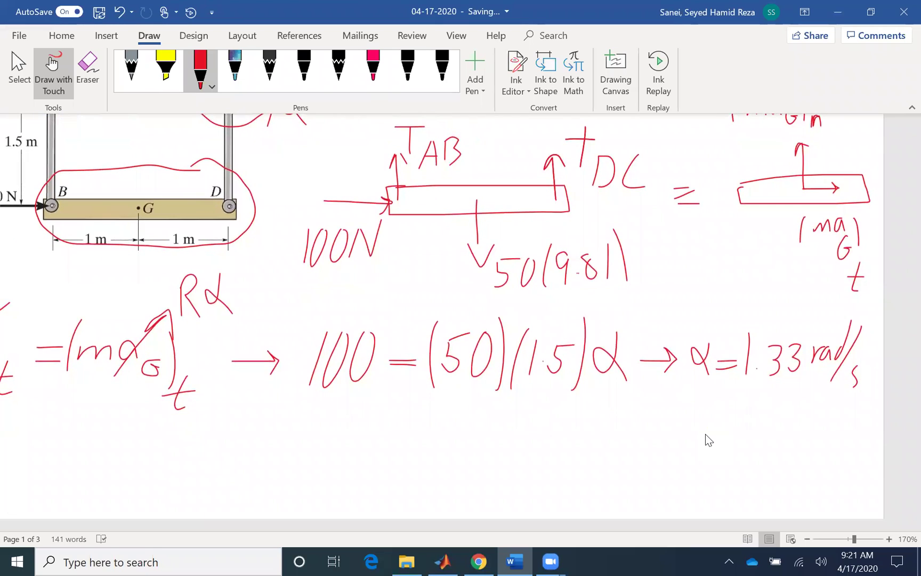
pyautogui.scroll(-3, 706, 434)
pyautogui.hscroll(-2, 705, 434)
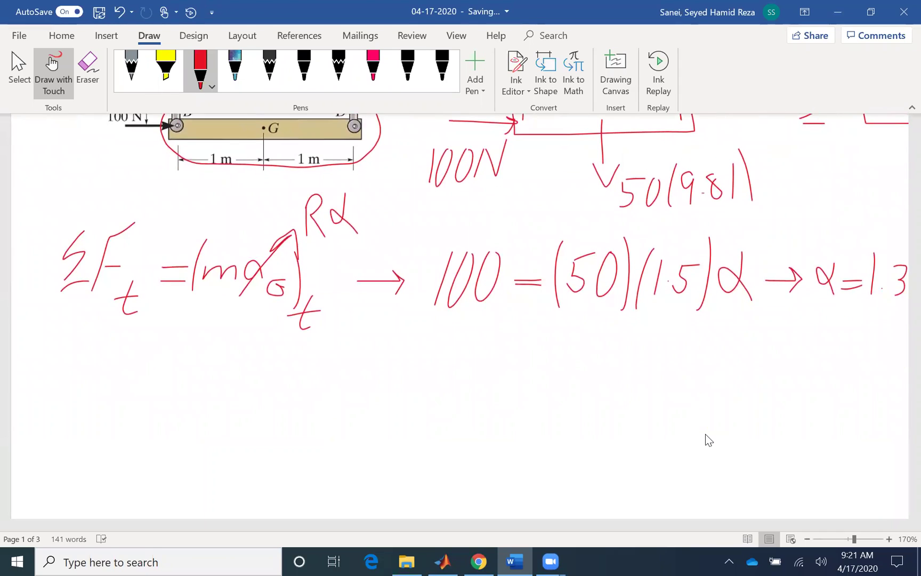
pyautogui.moveTo(80, 366)
pyautogui.mouseDown()
pyautogui.moveTo(52, 425)
pyautogui.moveTo(75, 422)
pyautogui.mouseUp()
pyautogui.moveTo(120, 368)
pyautogui.mouseDown()
pyautogui.moveTo(85, 424)
pyautogui.moveTo(101, 409)
pyautogui.moveTo(123, 439)
pyautogui.mouseUp()
pyautogui.moveTo(144, 412)
pyautogui.mouseDown()
pyautogui.moveTo(172, 411)
pyautogui.moveTo(172, 425)
pyautogui.moveTo(232, 410)
pyautogui.moveTo(241, 423)
pyautogui.mouseUp()
pyautogui.moveTo(269, 398)
pyautogui.mouseDown()
pyautogui.moveTo(261, 400)
pyautogui.moveTo(274, 439)
pyautogui.moveTo(292, 430)
pyautogui.moveTo(305, 441)
pyautogui.mouseUp()
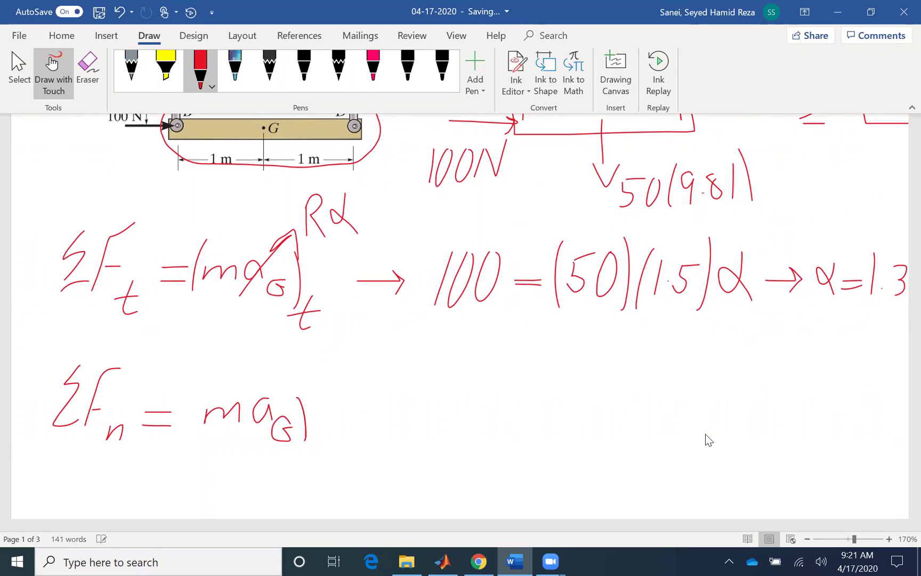
pyautogui.moveTo(213, 383); pyautogui.dragTo(196, 436)
pyautogui.moveTo(315, 453)
pyautogui.mouseDown()
pyautogui.moveTo(324, 443)
pyautogui.moveTo(331, 452)
pyautogui.mouseUp()
# Cross out the a in (maG)n and write rω² above it
pyautogui.moveTo(234, 442); pyautogui.dragTo(288, 380)
pyautogui.moveTo(296, 380)
pyautogui.mouseDown()
pyautogui.moveTo(296, 397)
pyautogui.moveTo(322, 357)
pyautogui.mouseUp()
pyautogui.moveTo(326, 368)
pyautogui.mouseDown()
pyautogui.moveTo(328, 382)
pyautogui.moveTo(357, 351)
pyautogui.mouseUp()
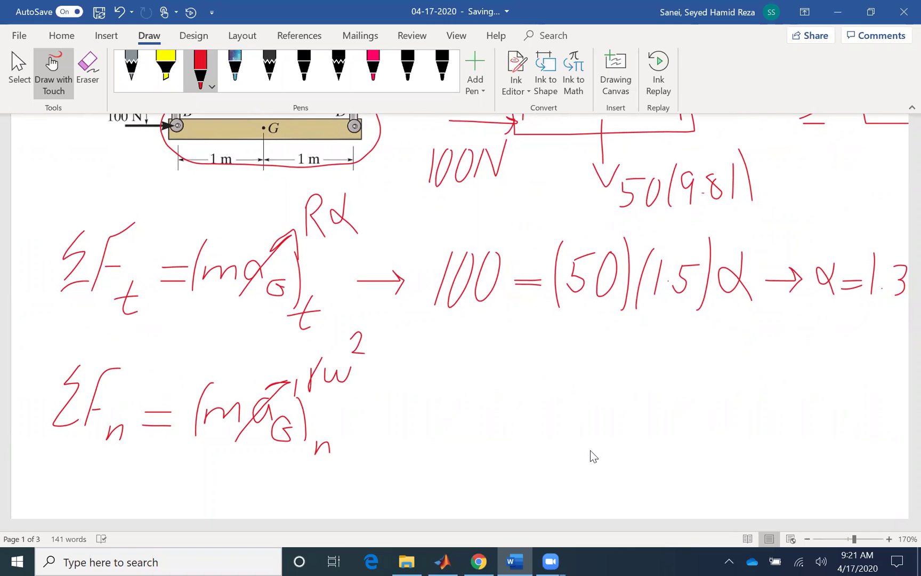
# Follow with an arrow and the tension sum TAB + TDC
pyautogui.scroll(1, 590, 450)
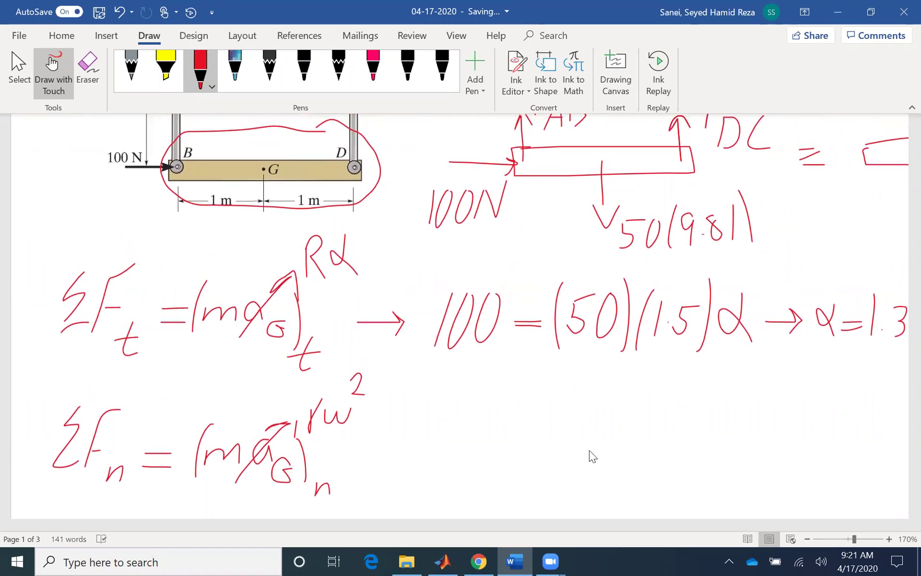
pyautogui.moveTo(359, 466); pyautogui.dragTo(398, 471)
pyautogui.moveTo(448, 438)
pyautogui.mouseDown()
pyautogui.moveTo(442, 481)
pyautogui.moveTo(461, 435)
pyautogui.mouseUp()
pyautogui.moveTo(445, 498)
pyautogui.mouseDown()
pyautogui.moveTo(454, 472)
pyautogui.moveTo(460, 498)
pyautogui.moveTo(463, 483)
pyautogui.moveTo(472, 500)
pyautogui.mouseUp()
pyautogui.moveTo(473, 465)
pyautogui.mouseDown()
pyautogui.moveTo(474, 498)
pyautogui.moveTo(518, 462)
pyautogui.mouseUp()
pyautogui.moveTo(509, 452)
pyautogui.mouseDown()
pyautogui.moveTo(506, 478)
pyautogui.moveTo(523, 438)
pyautogui.mouseUp()
pyautogui.moveTo(538, 432)
pyautogui.mouseDown()
pyautogui.moveTo(535, 468)
pyautogui.moveTo(545, 431)
pyautogui.mouseUp()
pyautogui.moveTo(543, 468)
pyautogui.mouseDown()
pyautogui.moveTo(542, 486)
pyautogui.moveTo(575, 496)
pyautogui.mouseUp()
# Subtract the weight term 50(9.81)
pyautogui.moveTo(621, 436)
pyautogui.mouseDown()
pyautogui.moveTo(618, 468)
pyautogui.moveTo(637, 432)
pyautogui.moveTo(651, 469)
pyautogui.mouseUp()
pyautogui.moveTo(674, 429)
pyautogui.mouseDown()
pyautogui.moveTo(672, 466)
pyautogui.moveTo(699, 464)
pyautogui.mouseUp()
pyautogui.click(682, 452)
pyautogui.moveTo(707, 436); pyautogui.dragTo(705, 466)
pyautogui.click(728, 454)
pyautogui.moveTo(712, 411)
pyautogui.mouseDown()
pyautogui.moveTo(714, 468)
pyautogui.moveTo(745, 451)
pyautogui.mouseUp()
# Complete the right side as = (50)(1.5)(5)²
pyautogui.moveTo(730, 458)
pyautogui.mouseDown()
pyautogui.moveTo(769, 445)
pyautogui.moveTo(756, 458)
pyautogui.mouseUp()
pyautogui.moveTo(759, 426)
pyautogui.mouseDown()
pyautogui.moveTo(782, 460)
pyautogui.moveTo(786, 438)
pyautogui.moveTo(804, 467)
pyautogui.moveTo(748, 468)
pyautogui.mouseUp()
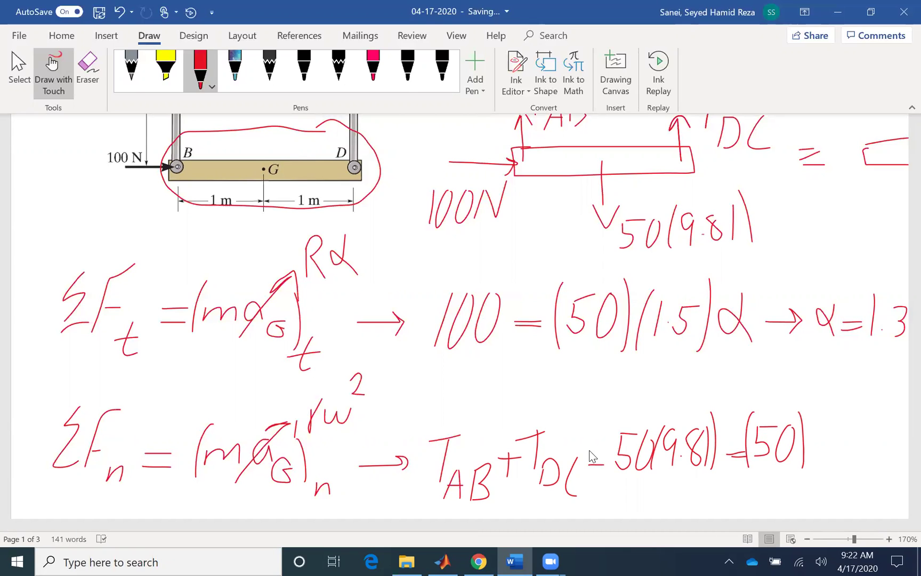
pyautogui.moveTo(811, 412); pyautogui.dragTo(807, 468)
pyautogui.moveTo(822, 426)
pyautogui.mouseDown()
pyautogui.moveTo(820, 454)
pyautogui.moveTo(830, 451)
pyautogui.mouseUp()
pyautogui.moveTo(837, 427); pyautogui.dragTo(835, 452)
pyautogui.moveTo(836, 426)
pyautogui.mouseDown()
pyautogui.moveTo(833, 460)
pyautogui.moveTo(851, 468)
pyautogui.mouseUp()
pyautogui.moveTo(865, 411)
pyautogui.mouseDown()
pyautogui.moveTo(857, 465)
pyautogui.moveTo(870, 442)
pyautogui.moveTo(865, 452)
pyautogui.mouseUp()
pyautogui.moveTo(869, 426)
pyautogui.mouseDown()
pyautogui.moveTo(884, 426)
pyautogui.moveTo(883, 468)
pyautogui.mouseUp()
pyautogui.moveTo(871, 380)
pyautogui.mouseDown()
pyautogui.moveTo(871, 396)
pyautogui.moveTo(886, 397)
pyautogui.mouseUp()
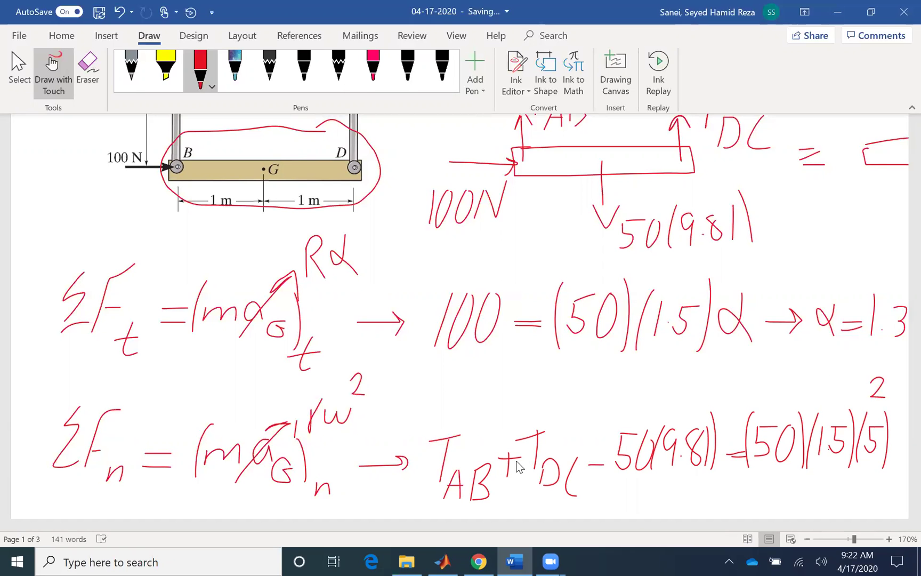
# Below the equations, handwrite 'If T_AB = T_DC →' in red ink
pyautogui.scroll(-5, 517, 462)
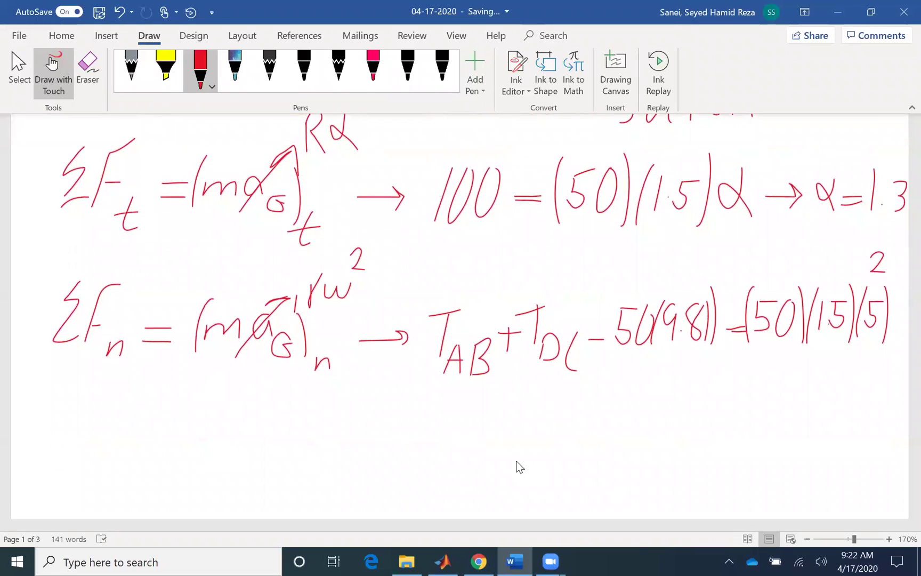
pyautogui.moveTo(79, 419)
pyautogui.mouseDown()
pyautogui.moveTo(73, 465)
pyautogui.moveTo(89, 417)
pyautogui.moveTo(101, 470)
pyautogui.mouseUp()
pyautogui.moveTo(93, 443); pyautogui.dragTo(123, 441)
pyautogui.moveTo(188, 414); pyautogui.dragTo(179, 457)
pyautogui.moveTo(166, 413); pyautogui.dragTo(209, 412)
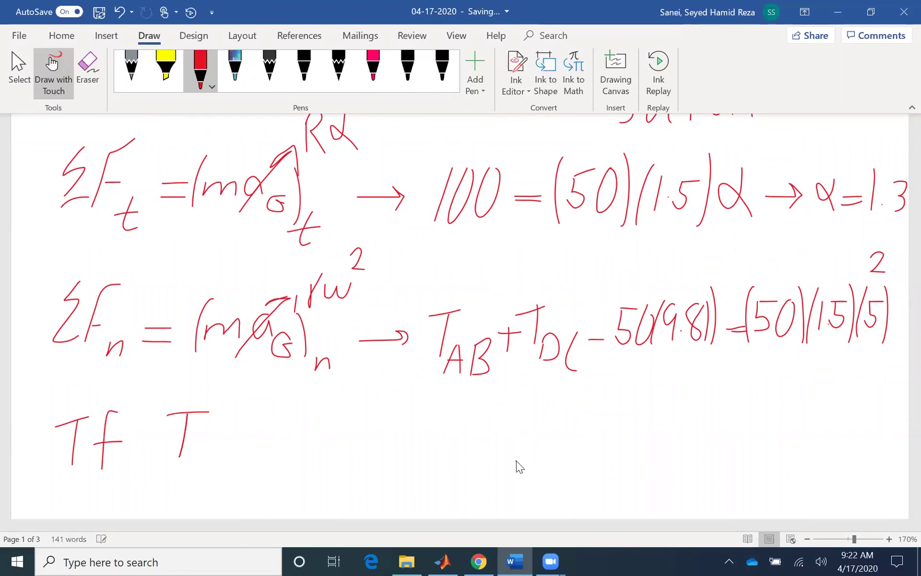
pyautogui.moveTo(186, 483)
pyautogui.mouseDown()
pyautogui.moveTo(209, 483)
pyautogui.moveTo(208, 469)
pyautogui.mouseUp()
pyautogui.moveTo(224, 456); pyautogui.dragTo(226, 483)
pyautogui.moveTo(258, 442)
pyautogui.mouseDown()
pyautogui.moveTo(293, 440)
pyautogui.moveTo(284, 455)
pyautogui.mouseUp()
pyautogui.moveTo(320, 414)
pyautogui.mouseDown()
pyautogui.moveTo(311, 458)
pyautogui.moveTo(345, 411)
pyautogui.mouseUp()
pyautogui.moveTo(331, 454); pyautogui.dragTo(328, 482)
pyautogui.moveTo(369, 446); pyautogui.dragTo(370, 484)
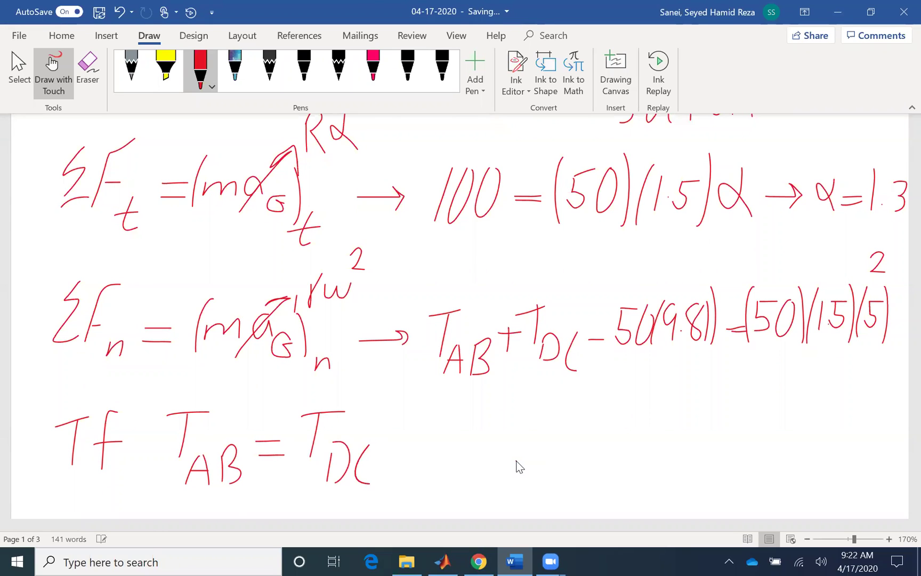
pyautogui.moveTo(405, 448); pyautogui.dragTo(462, 454)
pyautogui.moveTo(445, 440); pyautogui.dragTo(462, 451)
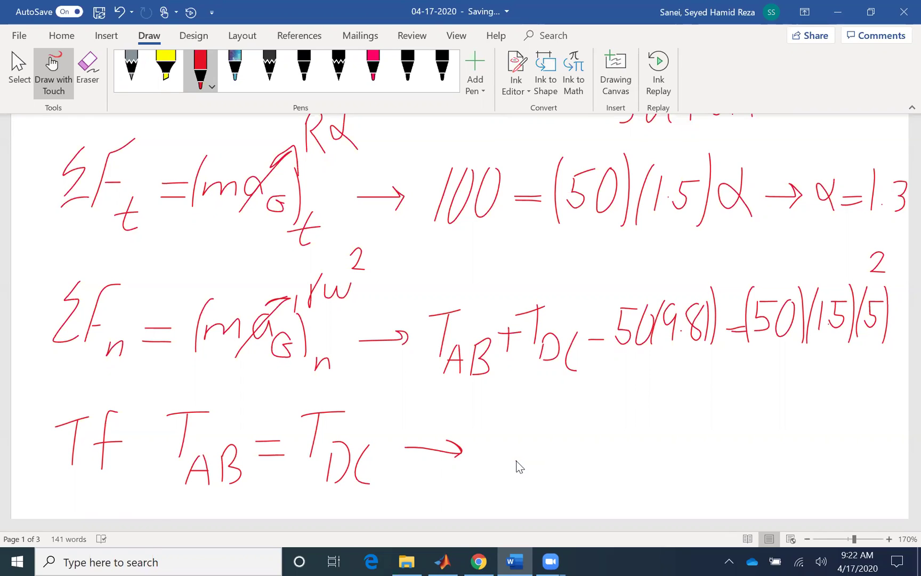
# After the arrow, handwrite the result 'T_AB = T_DC = 1.182 kN'
pyautogui.moveTo(520, 411); pyautogui.dragTo(516, 455)
pyautogui.moveTo(501, 413); pyautogui.dragTo(548, 410)
pyautogui.moveTo(532, 442)
pyautogui.mouseDown()
pyautogui.moveTo(521, 485)
pyautogui.moveTo(542, 475)
pyautogui.mouseUp()
pyautogui.moveTo(526, 469)
pyautogui.mouseDown()
pyautogui.moveTo(543, 462)
pyautogui.moveTo(551, 472)
pyautogui.mouseUp()
pyautogui.moveTo(555, 444); pyautogui.dragTo(552, 478)
pyautogui.moveTo(589, 443)
pyautogui.mouseDown()
pyautogui.moveTo(615, 441)
pyautogui.moveTo(608, 452)
pyautogui.mouseUp()
pyautogui.moveTo(640, 418)
pyautogui.mouseDown()
pyautogui.moveTo(630, 455)
pyautogui.moveTo(650, 412)
pyautogui.mouseUp()
pyautogui.moveTo(639, 450); pyautogui.dragTo(634, 480)
pyautogui.moveTo(641, 450)
pyautogui.mouseDown()
pyautogui.moveTo(633, 479)
pyautogui.moveTo(675, 472)
pyautogui.mouseUp()
pyautogui.moveTo(686, 444); pyautogui.dragTo(714, 440)
pyautogui.moveTo(688, 451); pyautogui.dragTo(714, 446)
pyautogui.moveTo(731, 412)
pyautogui.mouseDown()
pyautogui.moveTo(721, 455)
pyautogui.moveTo(745, 455)
pyautogui.mouseUp()
pyautogui.click(737, 448)
pyautogui.moveTo(760, 418)
pyautogui.mouseDown()
pyautogui.moveTo(768, 411)
pyautogui.moveTo(760, 454)
pyautogui.moveTo(800, 453)
pyautogui.mouseUp()
pyautogui.moveTo(826, 413); pyautogui.dragTo(809, 451)
pyautogui.moveTo(820, 433)
pyautogui.mouseDown()
pyautogui.moveTo(839, 423)
pyautogui.moveTo(822, 445)
pyautogui.mouseUp()
pyautogui.moveTo(845, 421)
pyautogui.mouseDown()
pyautogui.moveTo(829, 450)
pyautogui.moveTo(872, 406)
pyautogui.mouseUp()
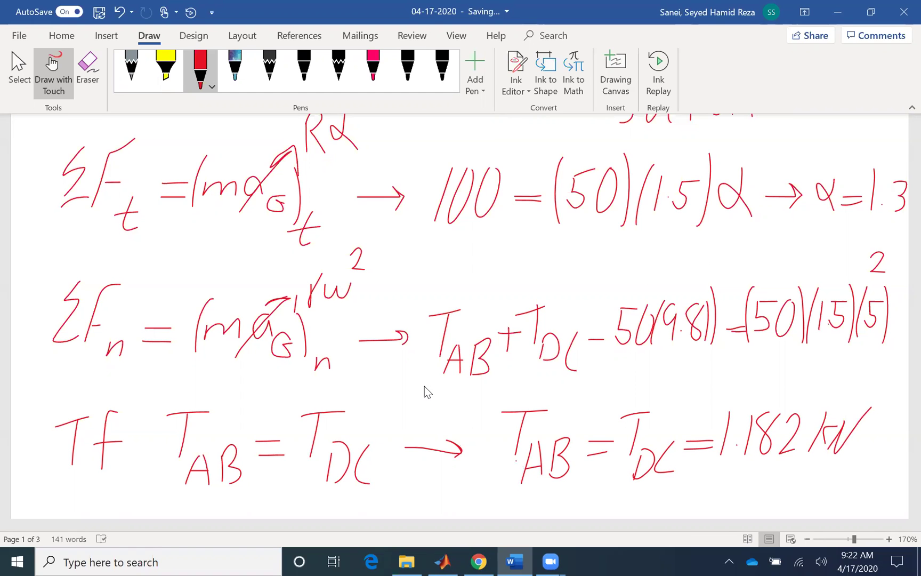
# Back at the problem figure, loop rods AB and CD in red
pyautogui.scroll(3, 424, 386)
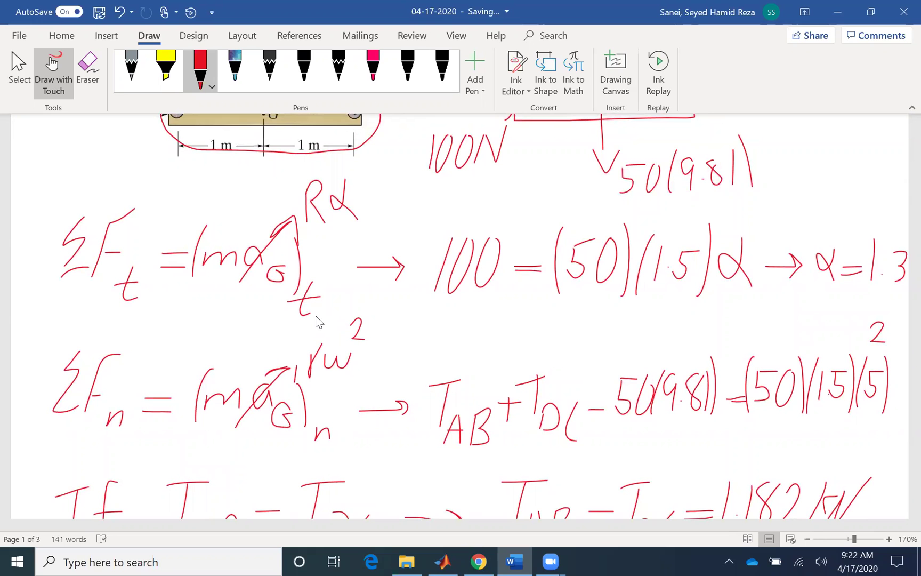
pyautogui.scroll(9, 346, 406)
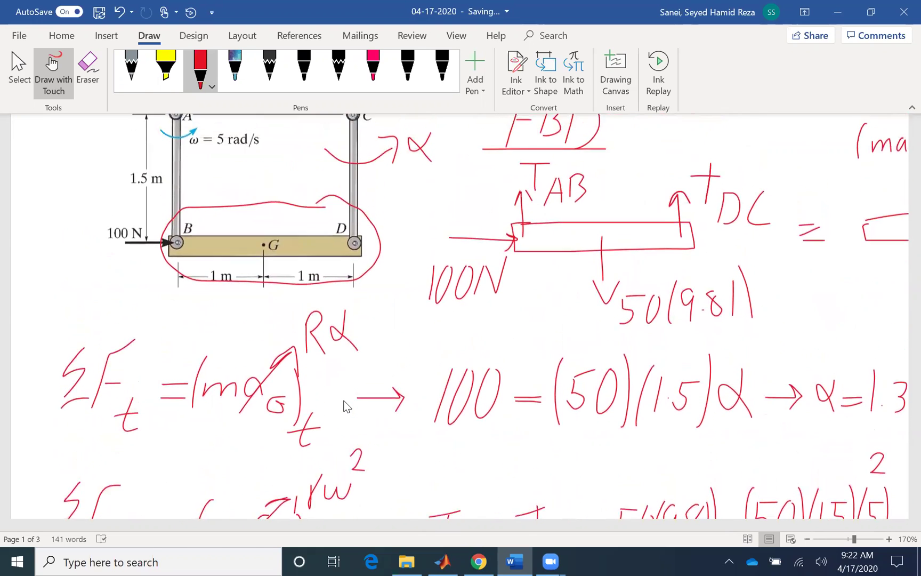
pyautogui.scroll(2, 345, 406)
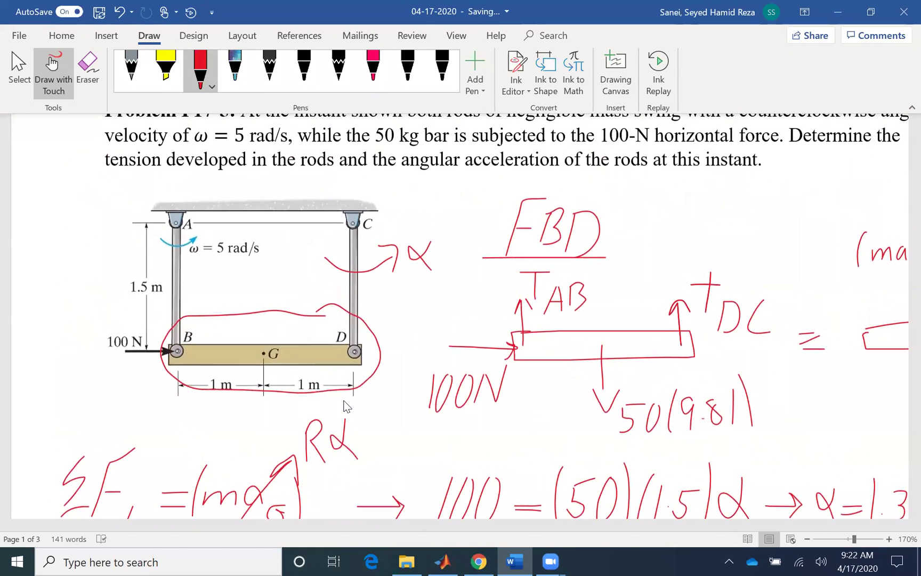
pyautogui.moveTo(188, 193)
pyautogui.mouseDown()
pyautogui.moveTo(156, 288)
pyautogui.moveTo(181, 364)
pyautogui.moveTo(202, 203)
pyautogui.mouseUp()
pyautogui.moveTo(355, 192)
pyautogui.mouseDown()
pyautogui.moveTo(331, 260)
pyautogui.moveTo(396, 320)
pyautogui.moveTo(368, 193)
pyautogui.mouseUp()
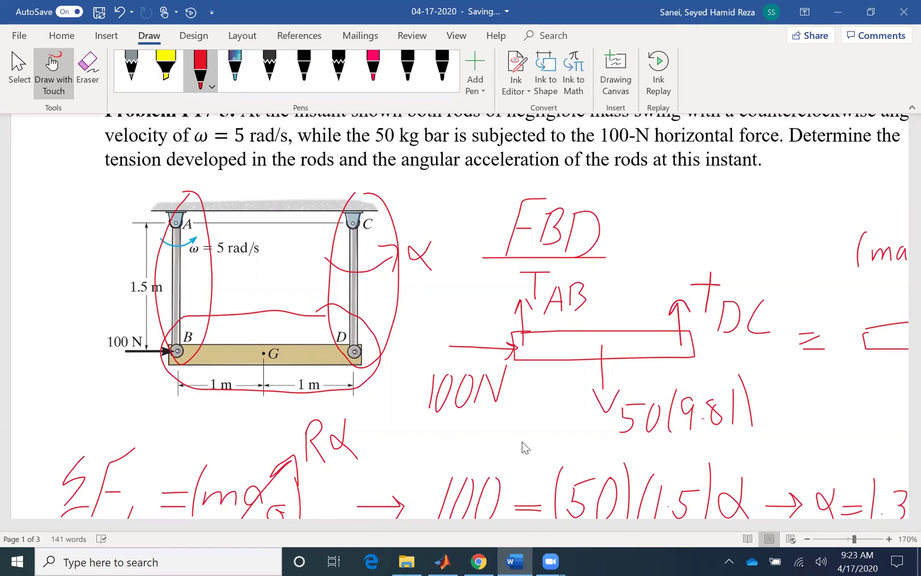
# Mark the centre G of the free-body diagram's bar with a red X
pyautogui.hscroll(3, 522, 442)
pyautogui.hscroll(2, 522, 442)
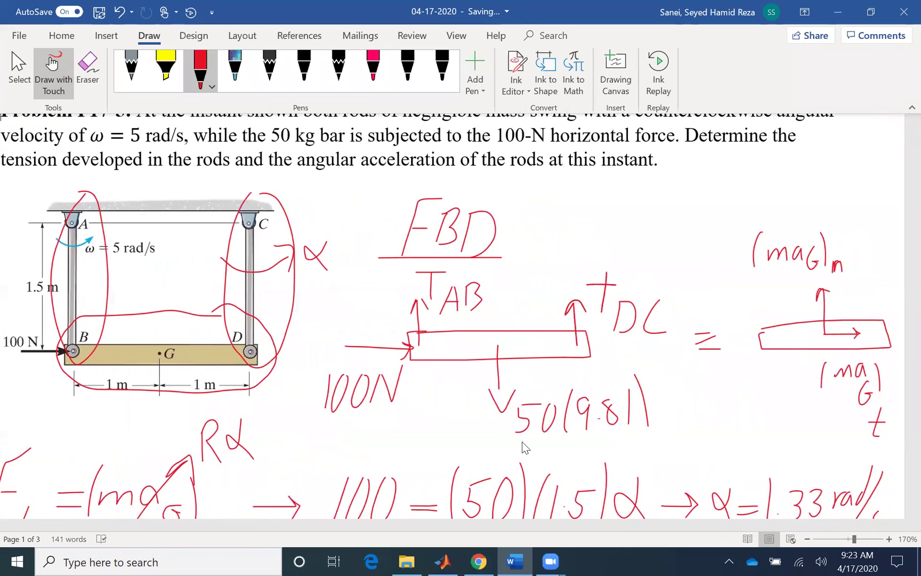
pyautogui.moveTo(490, 323)
pyautogui.mouseDown()
pyautogui.moveTo(508, 352)
pyautogui.moveTo(488, 352)
pyautogui.mouseUp()
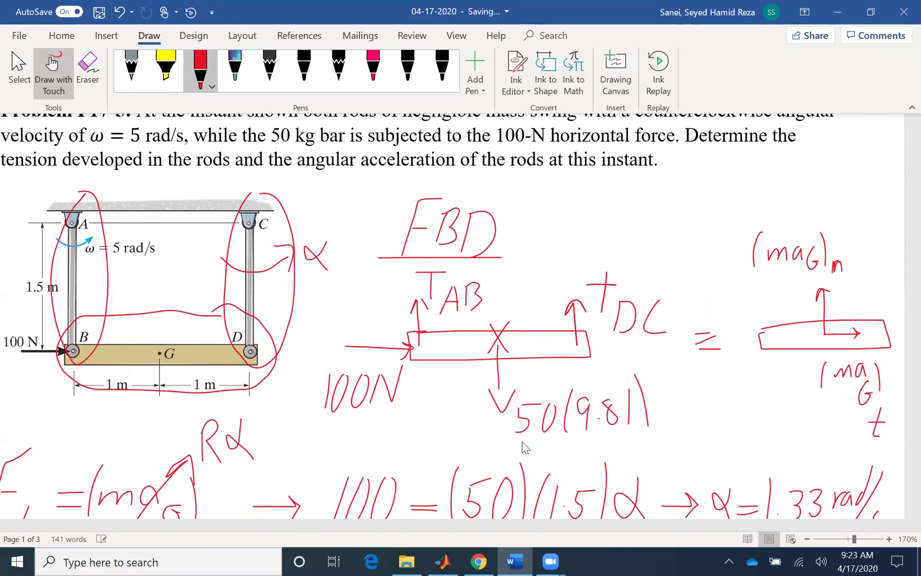